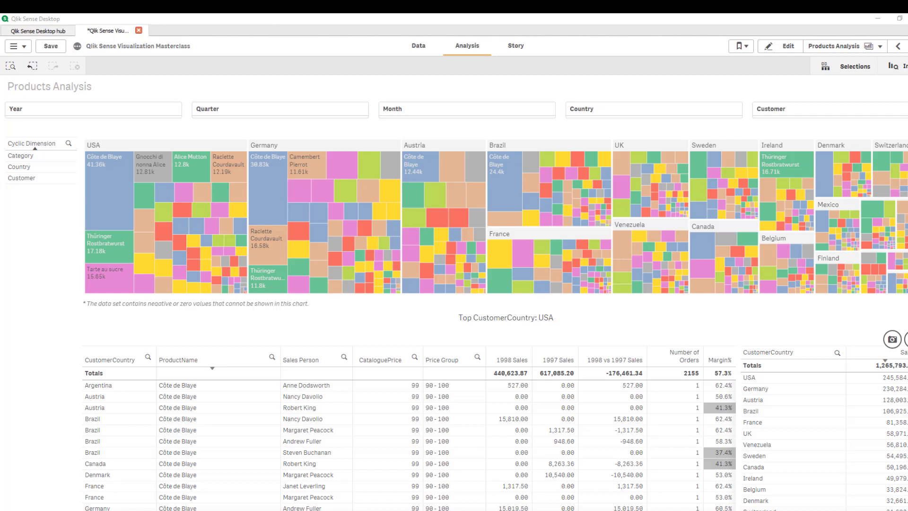
Step: Enter edit mode and view the Cyclic Dimension master item's pick(match($Field, ...)) field formula
left_click(785, 46)
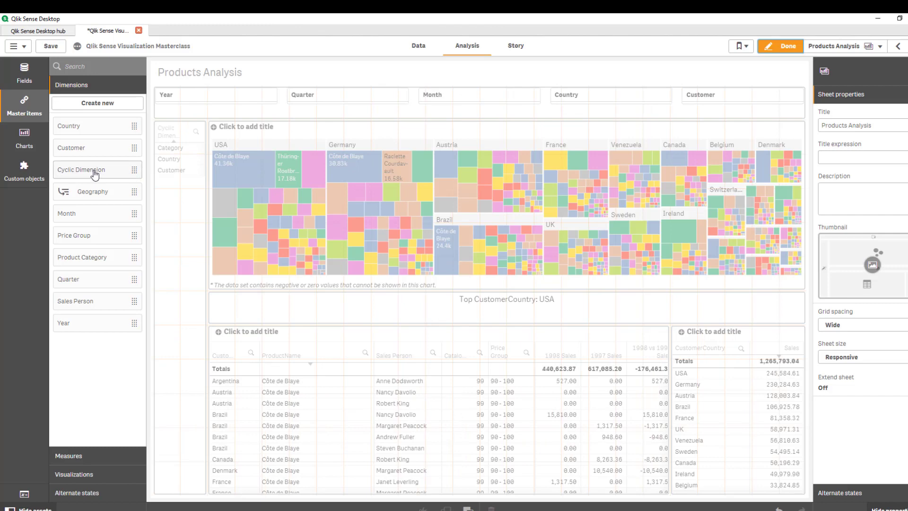
left_click(124, 171)
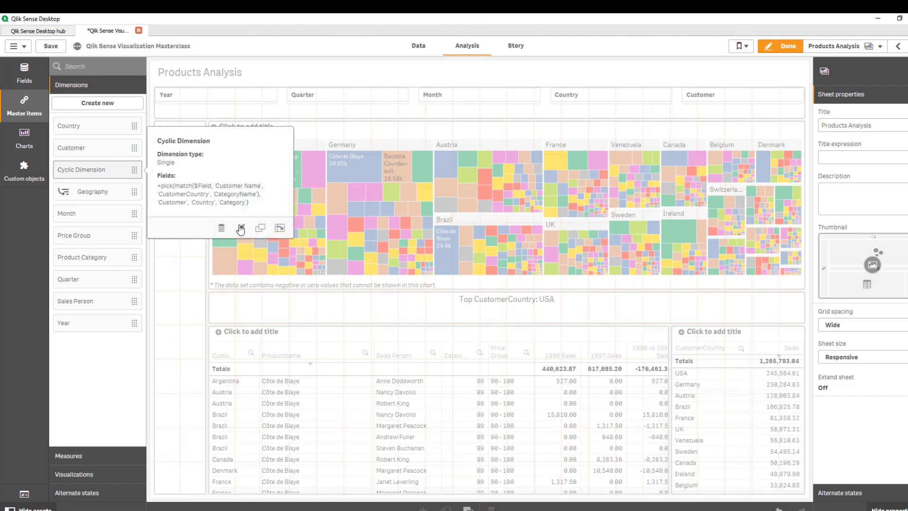
left_click(241, 228)
left_click(572, 304)
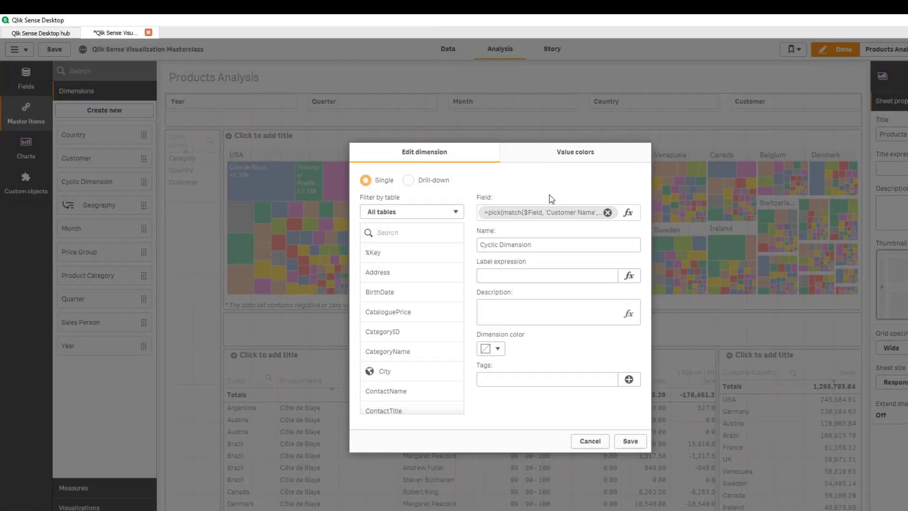
left_click(588, 199)
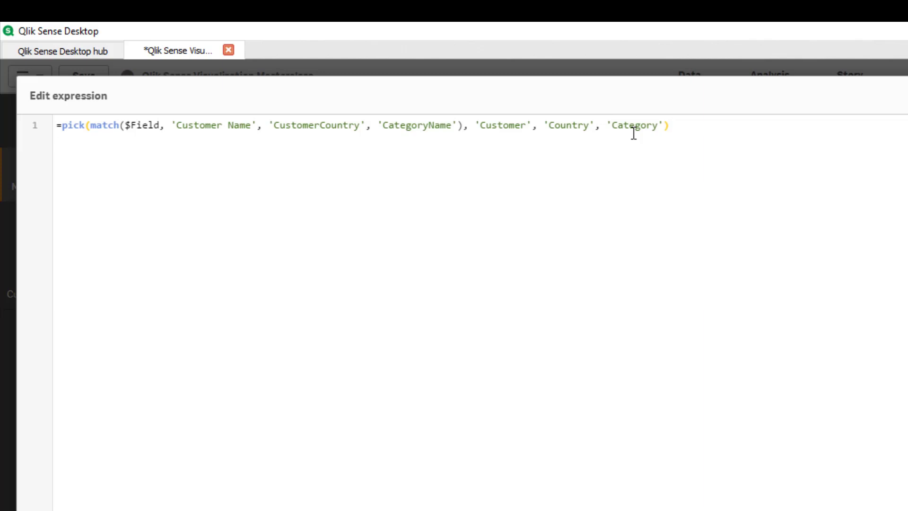
Step: Close the expression editor, leaving the Cyclic Dimension's pick(match()) formula unchanged
left_click(898, 509)
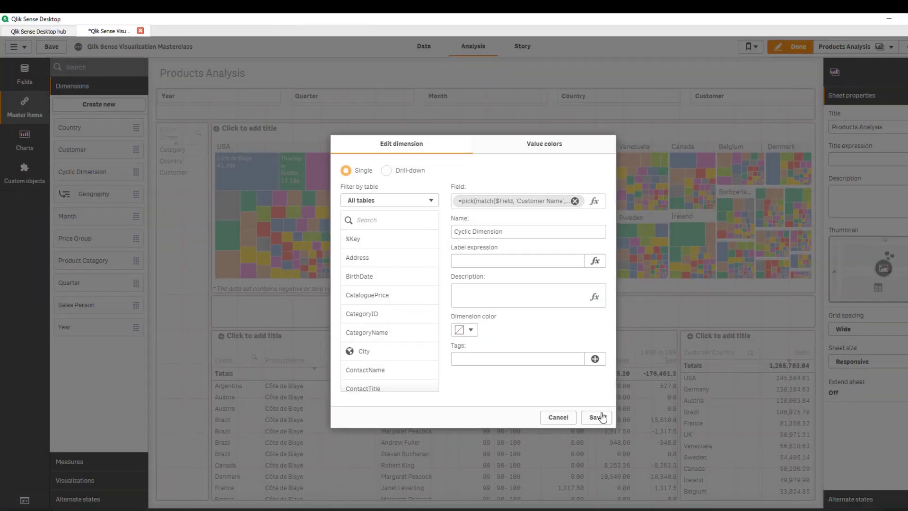
Step: Save the Cyclic Dimension item and open vCyclicDim for editing in the Variables list
left_click(558, 417)
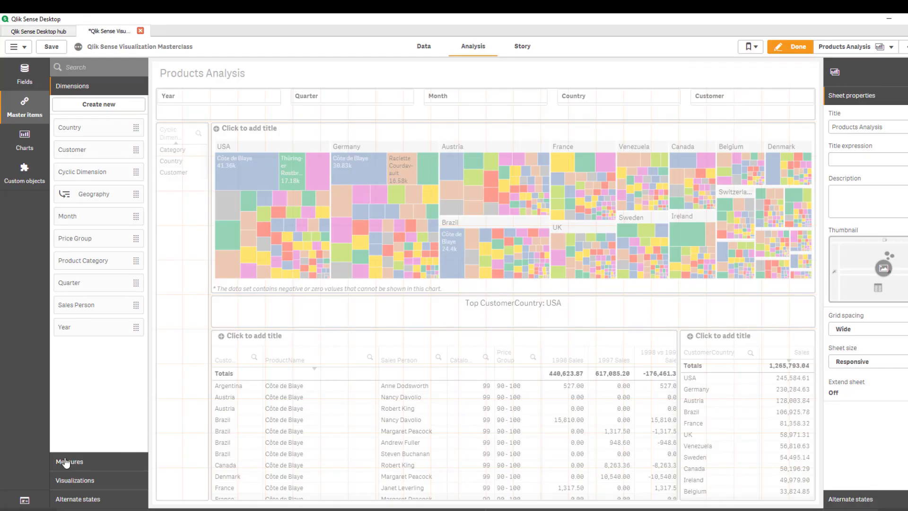
left_click(24, 500)
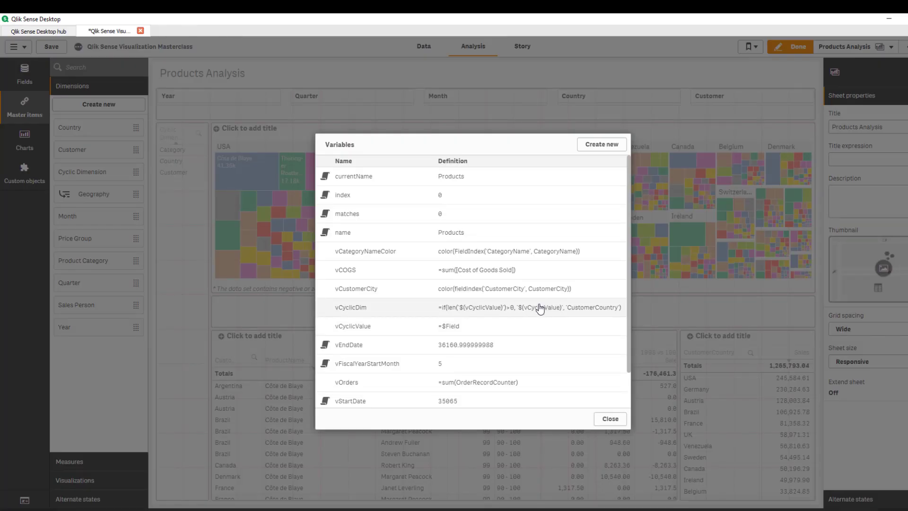
left_click(539, 308)
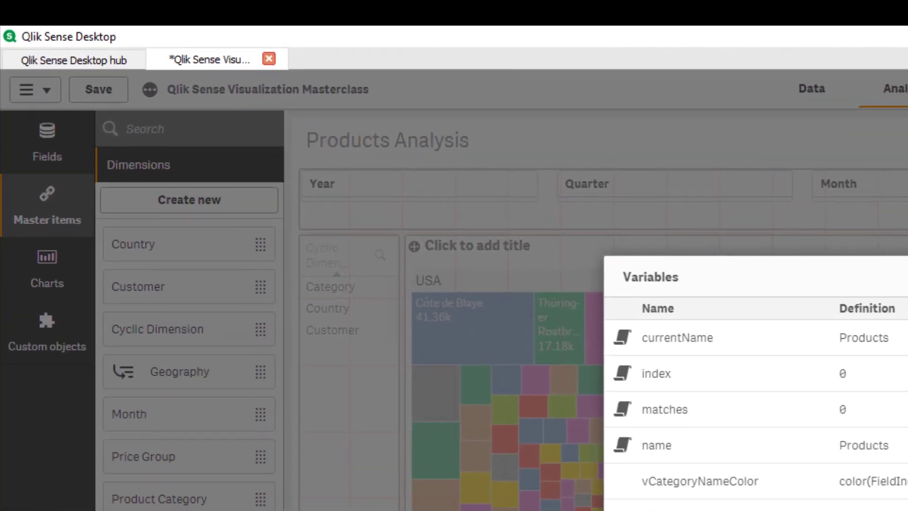
Step: Reapply vCyclicDim's definition unchanged, close Variables, and select the Cyclic Dimension filter pane
left_click(611, 354)
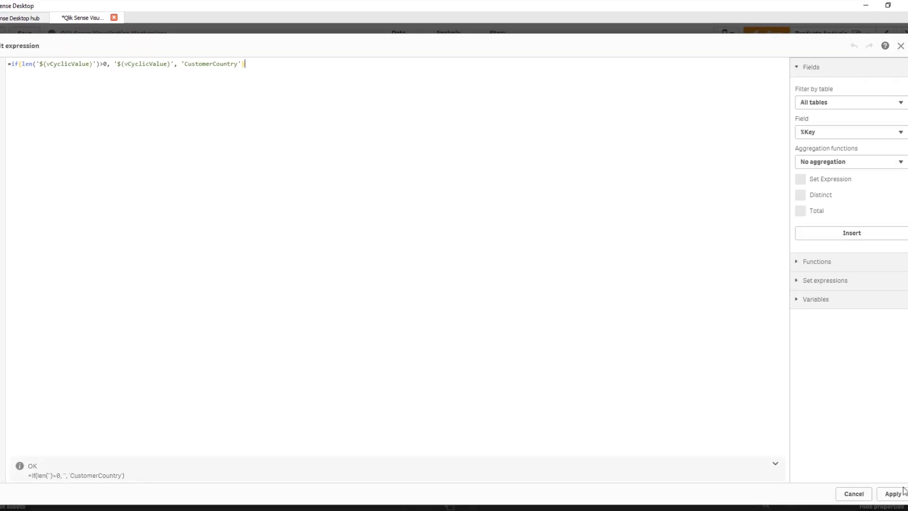
left_click(893, 493)
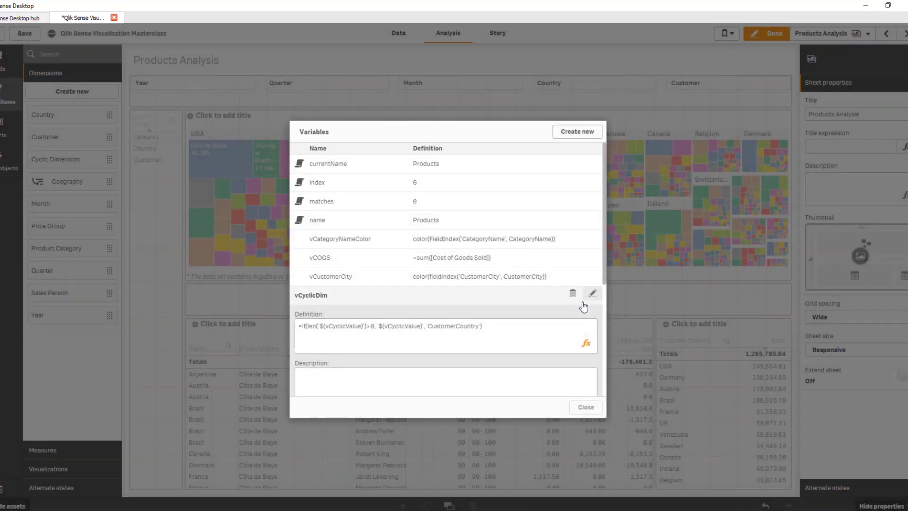
left_click(592, 293)
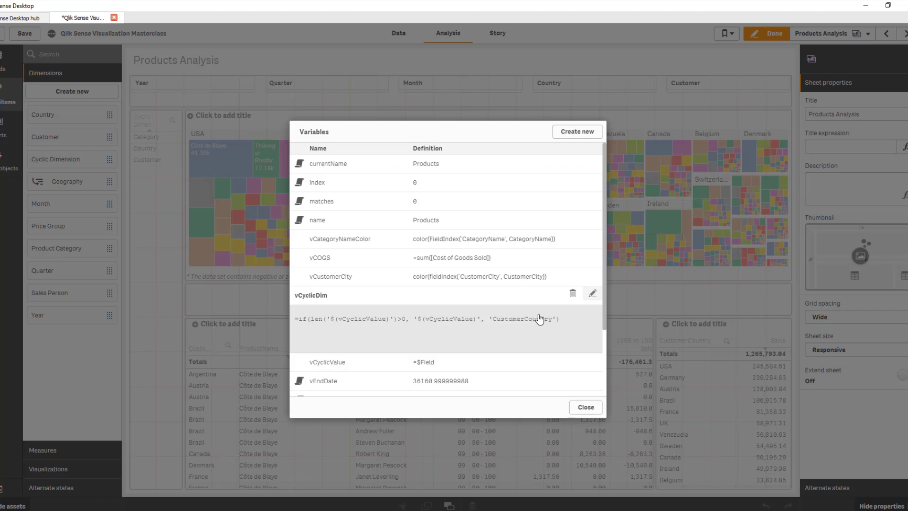
left_click(587, 407)
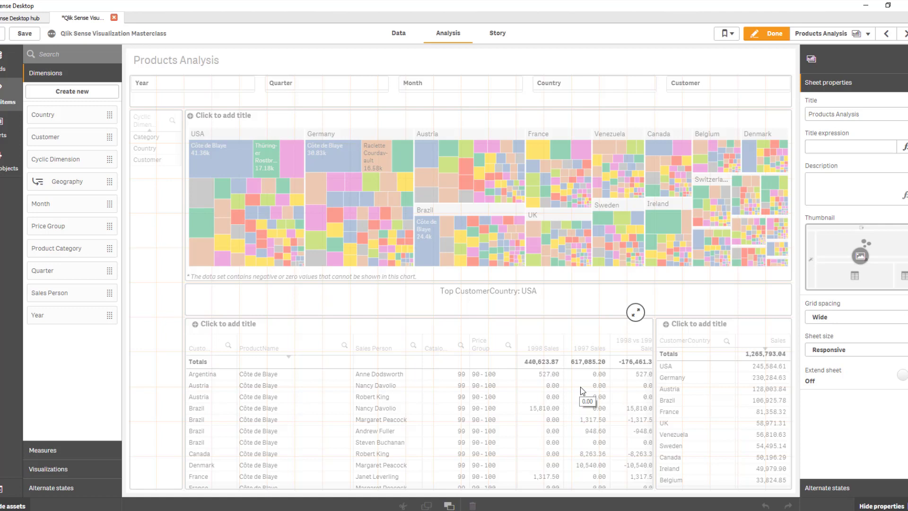
left_click(151, 244)
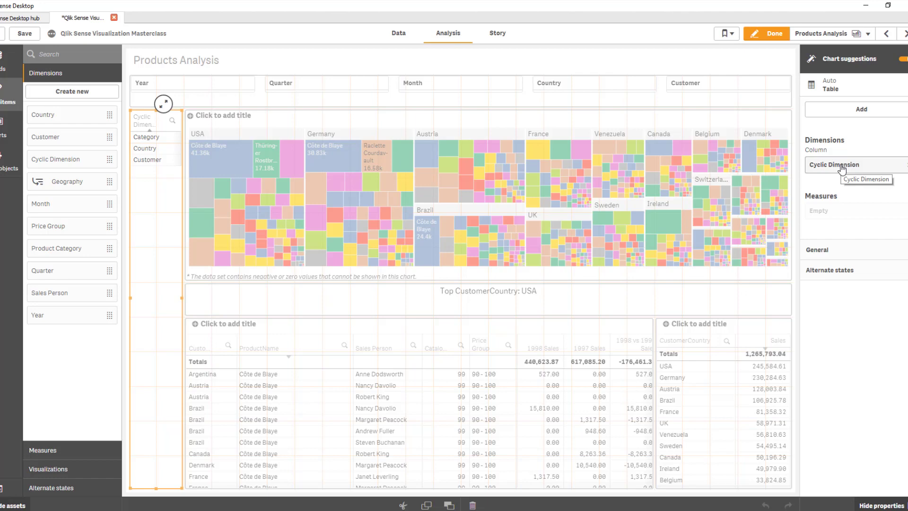
Step: Exit edit mode and choose Category in the Cyclic Dimension filter, showing Top CategoryName: Beverages
left_click(766, 34)
left_click(13, 145)
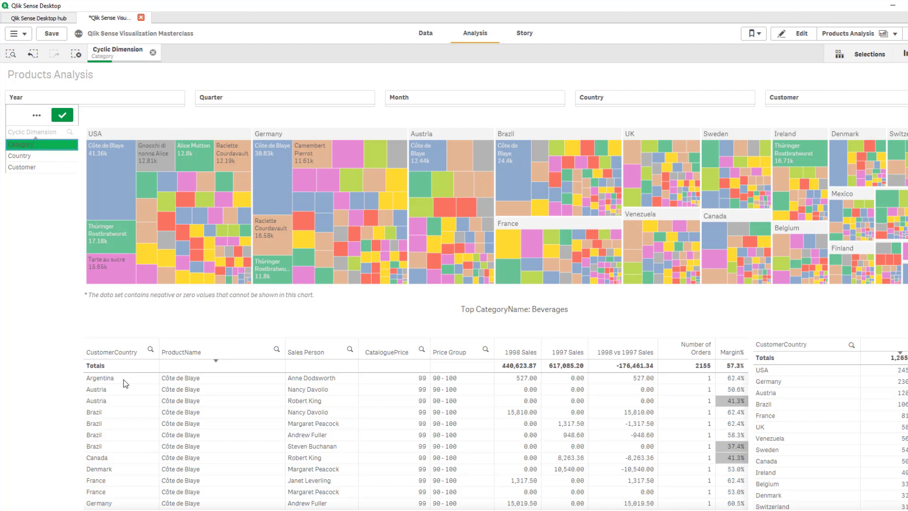
Step: Clear Category, re-enter edit mode, and select the treemap to view its CustomerCountry dimension
left_click(38, 147)
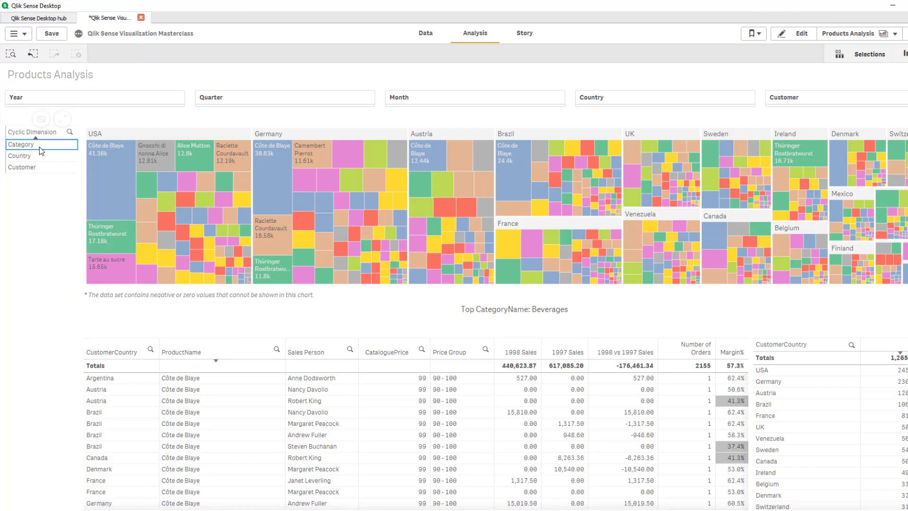
left_click(803, 34)
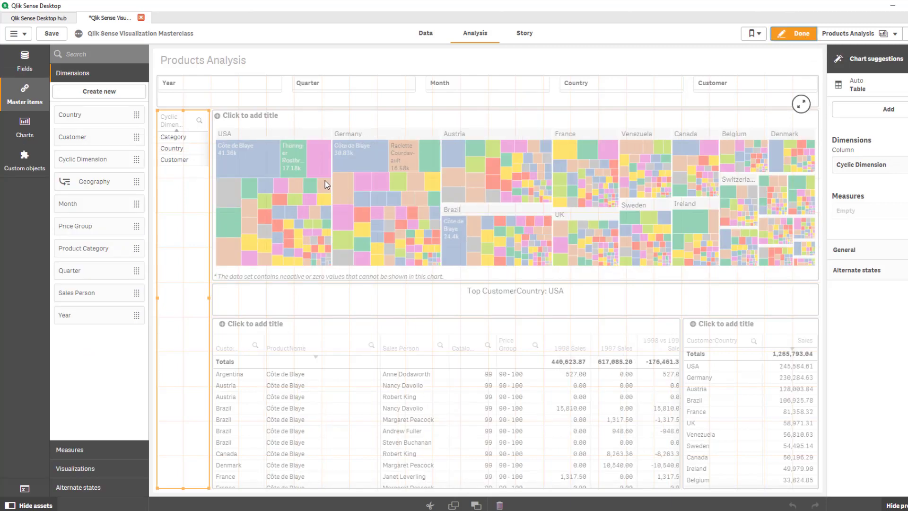
left_click(325, 181)
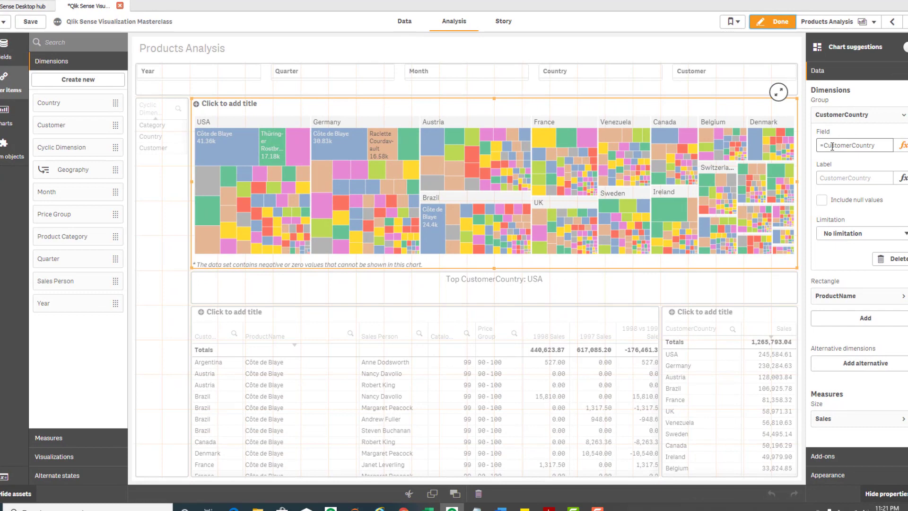
Step: Replace the treemap dimension's field CustomerCountry with ='$(vCyclicDim)'
left_click(901, 146)
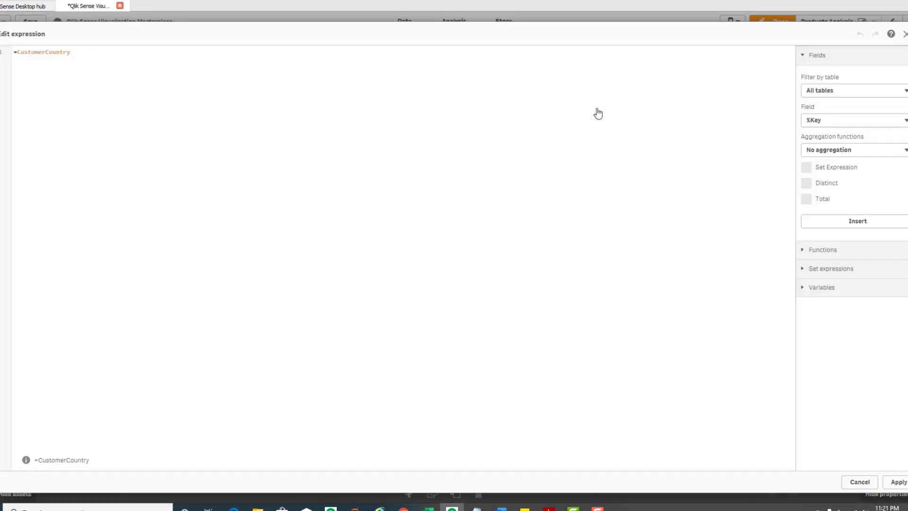
double_click(21, 52)
key("BackSpace")
type("vcy")
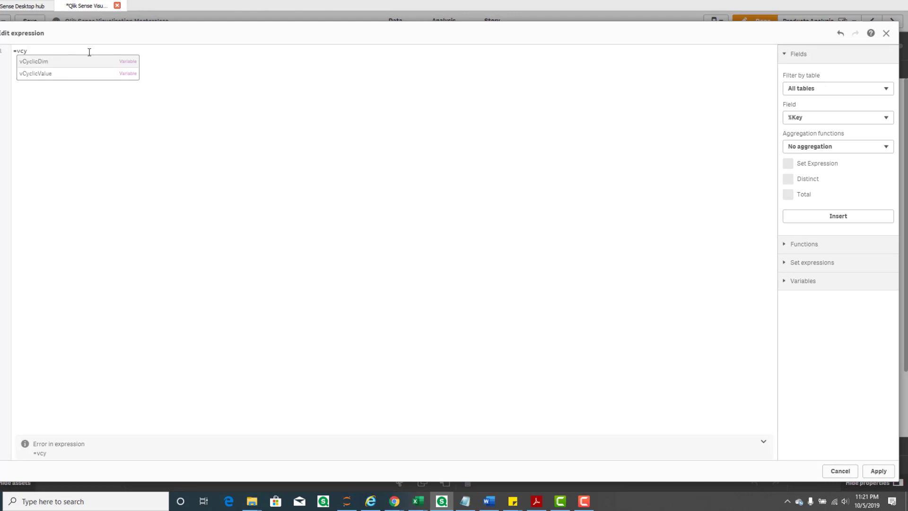
key("Return")
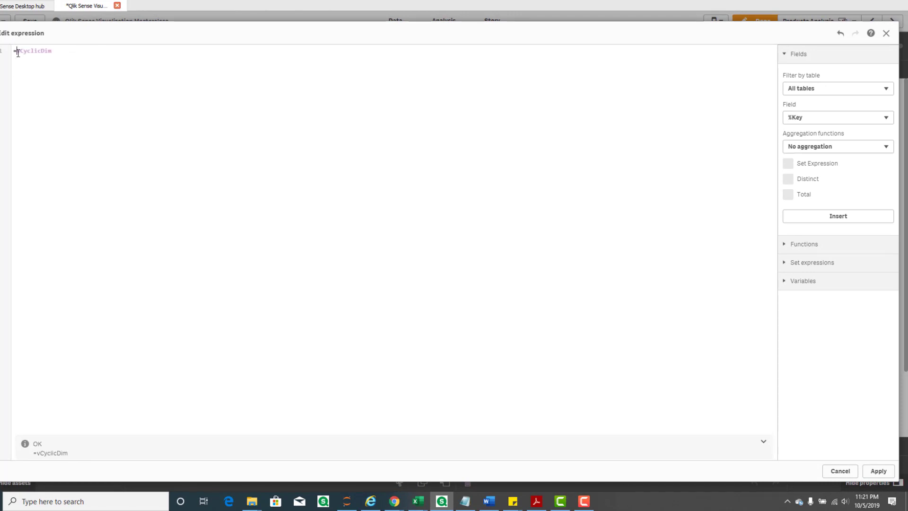
left_click(17, 51)
type("$(")
left_click(67, 50)
type(")")
left_click(17, 51)
type("'")
left_click(69, 51)
type("'")
Step: Apply the new field and paste ='$(vCyclicDim)' as the treemap dimension's label
left_click_drag(69, 51, 19, 48)
key("ctrl+c")
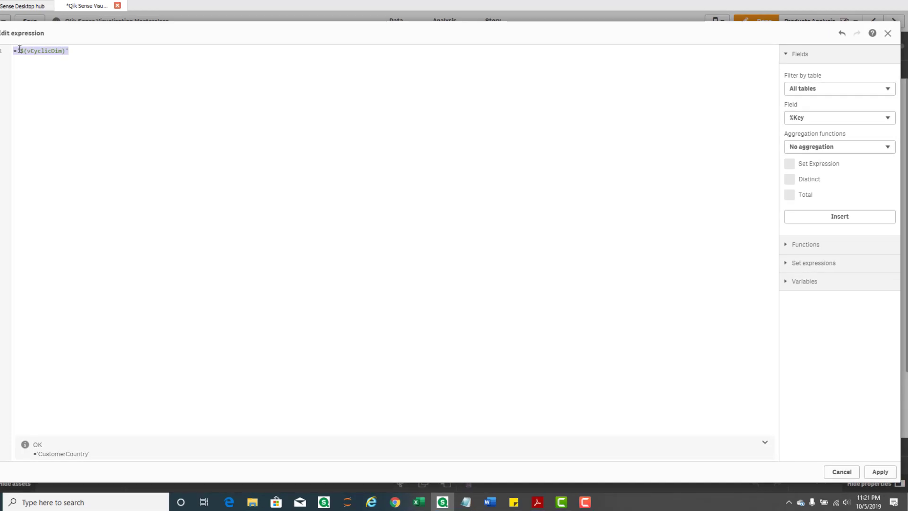
left_click(881, 472)
left_click(818, 175)
key("ctrl+v")
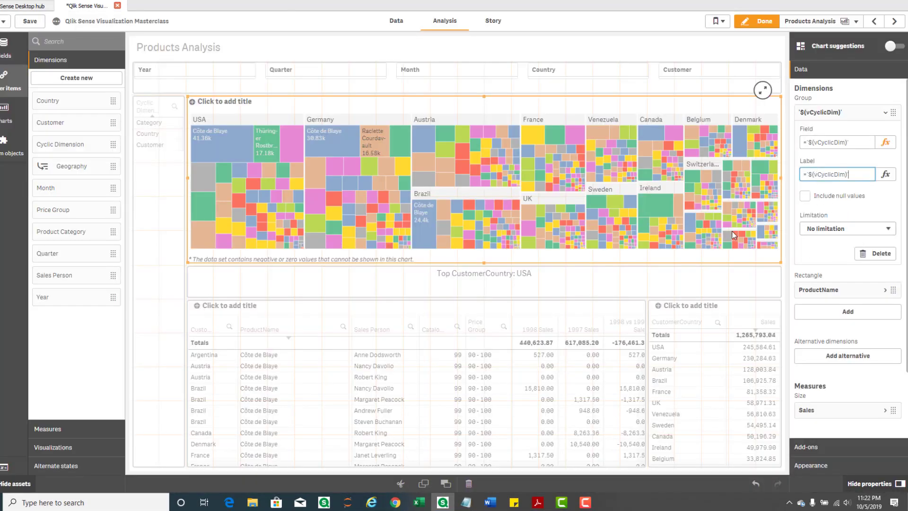
left_click(378, 359)
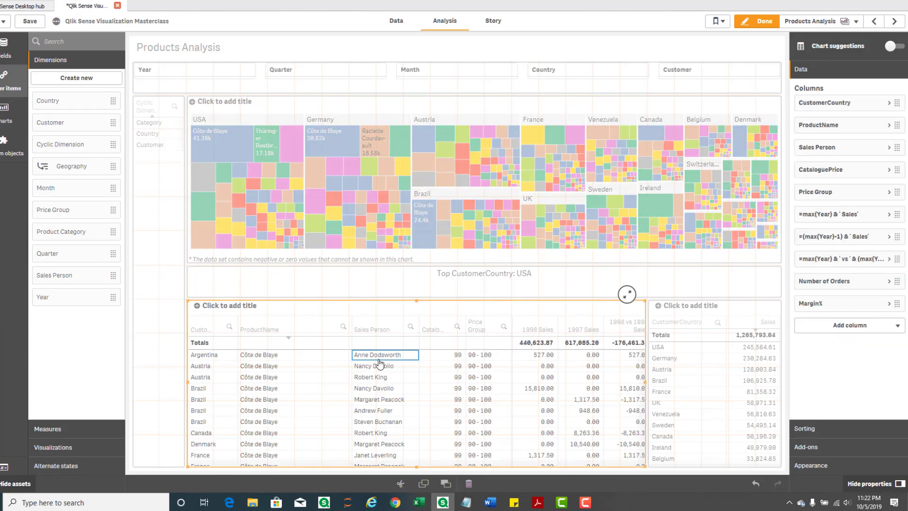
Step: Set the sales table's CustomerCountry column field and label to ='$(vCyclicDim)'
left_click(843, 104)
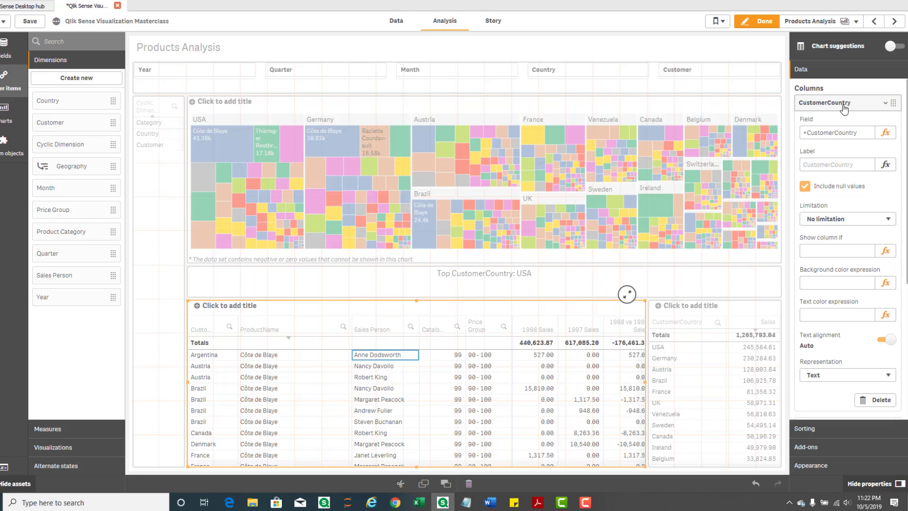
left_click(886, 133)
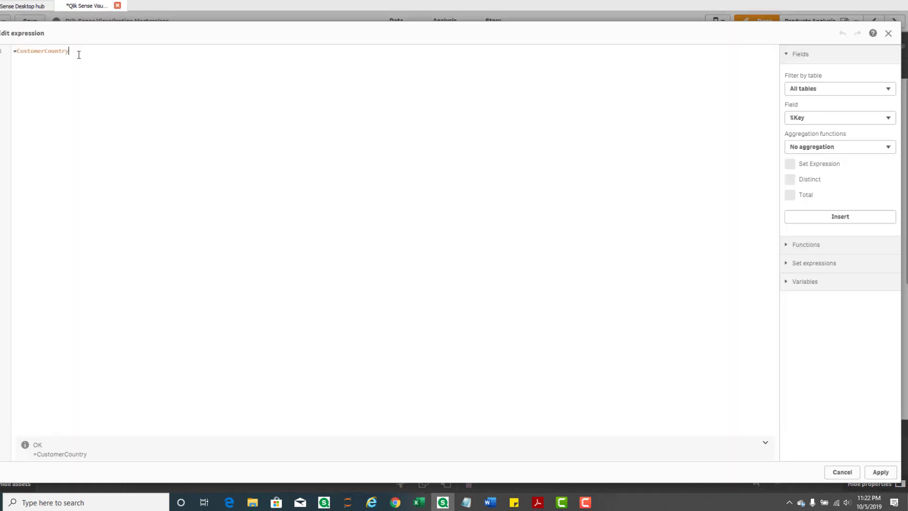
left_click_drag(79, 55, 17, 51)
type("'$(vCyclicDim)'")
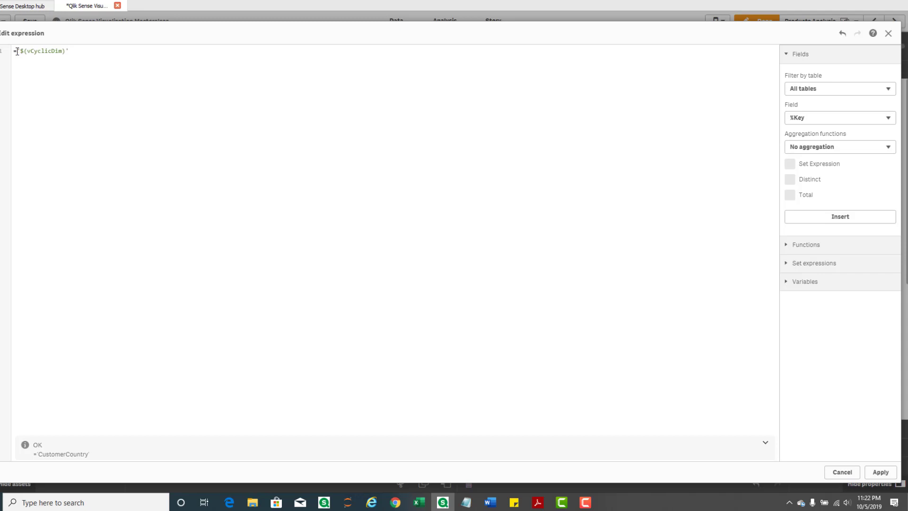
left_click(888, 479)
left_click(862, 173)
key("ctrl+v")
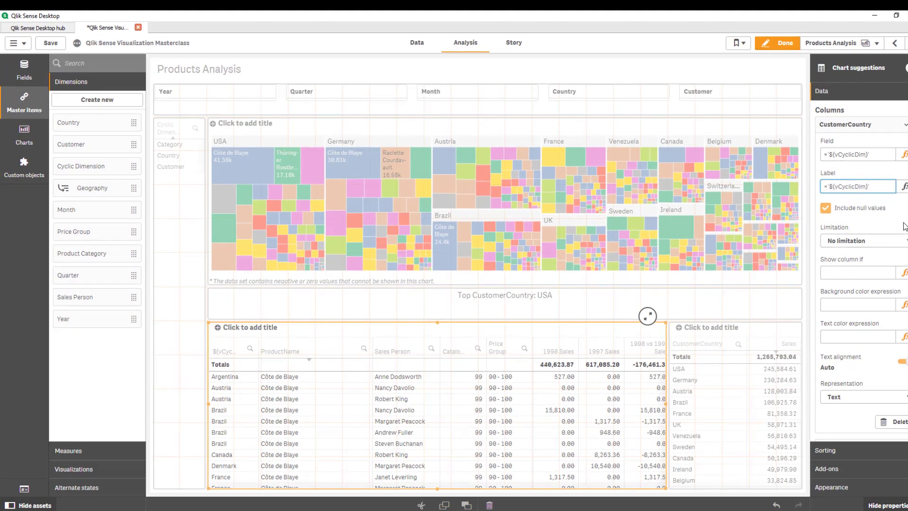
Step: Check the smaller sales-by-country table's CustomerCountry column settings, then deselect it
left_click(740, 338)
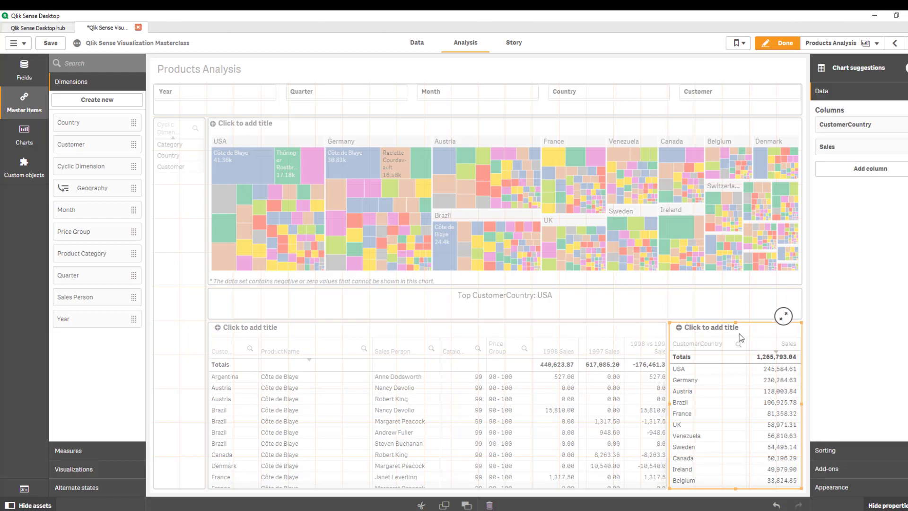
left_click(874, 129)
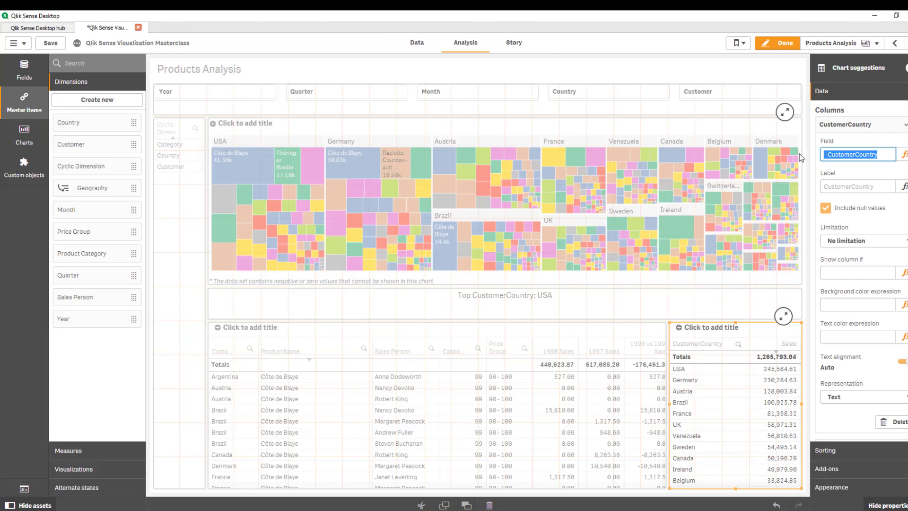
left_click(785, 64)
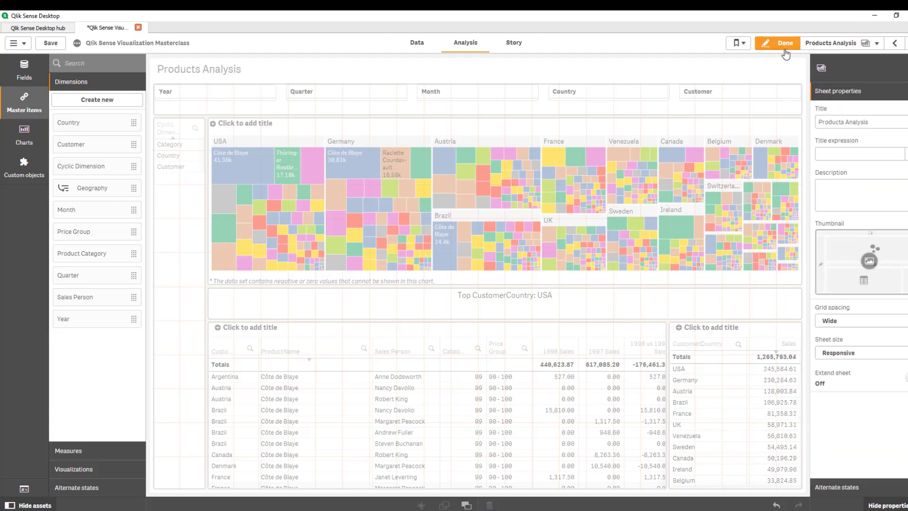
Step: Leave edit mode and cycle the filter through Category, Country, then Customer (Top Customer Name: QUICK-Stop)
left_click(785, 48)
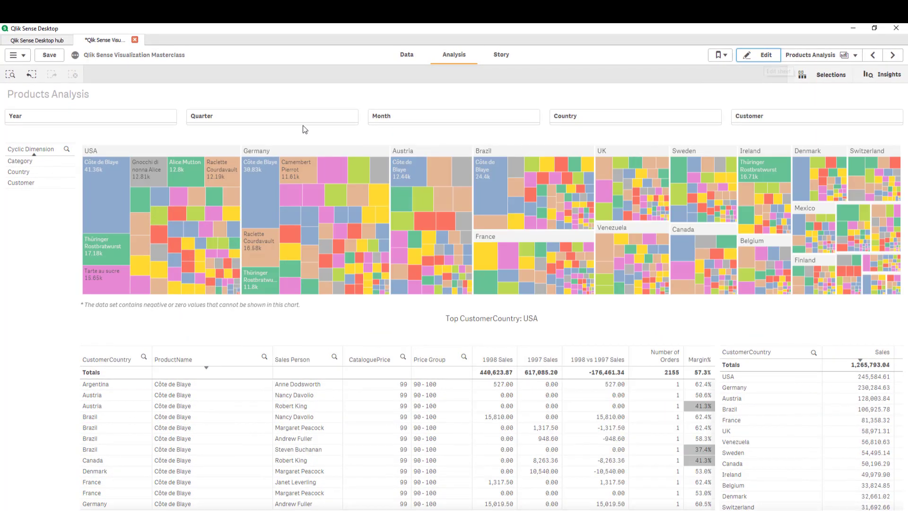
left_click(12, 163)
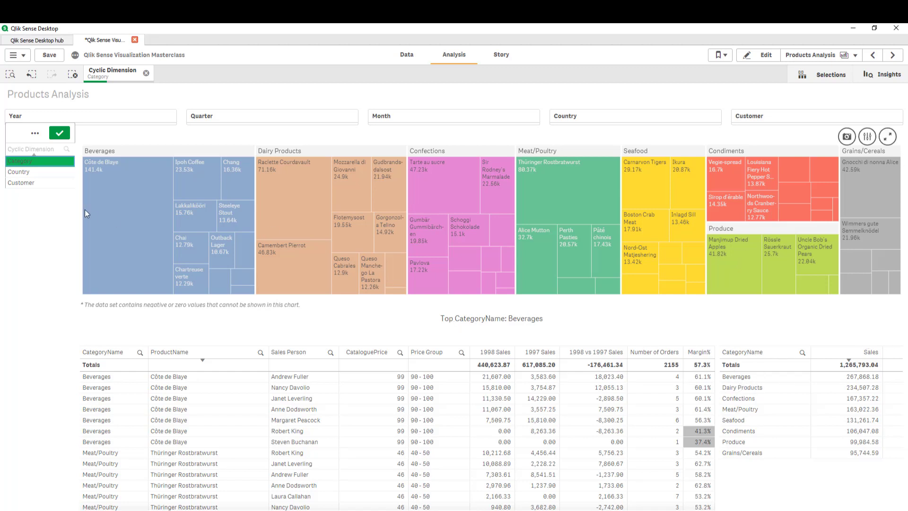
left_click(27, 162)
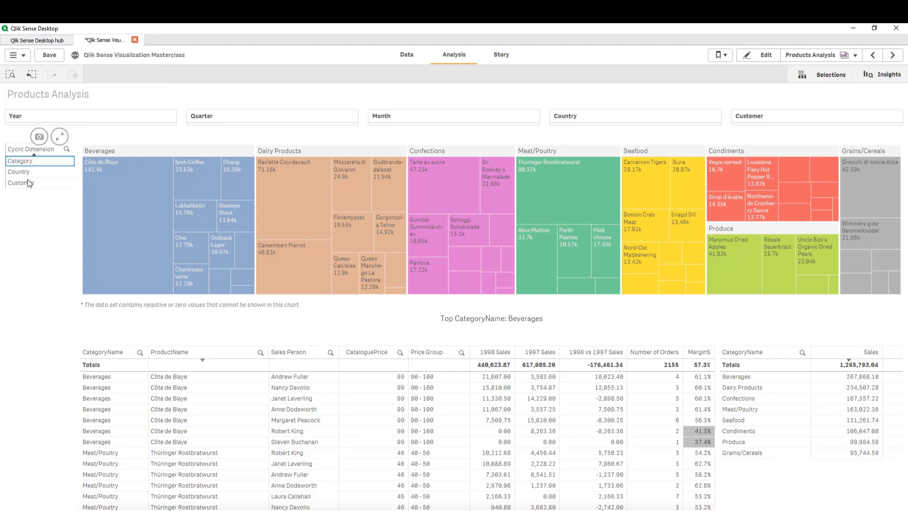
left_click(27, 173)
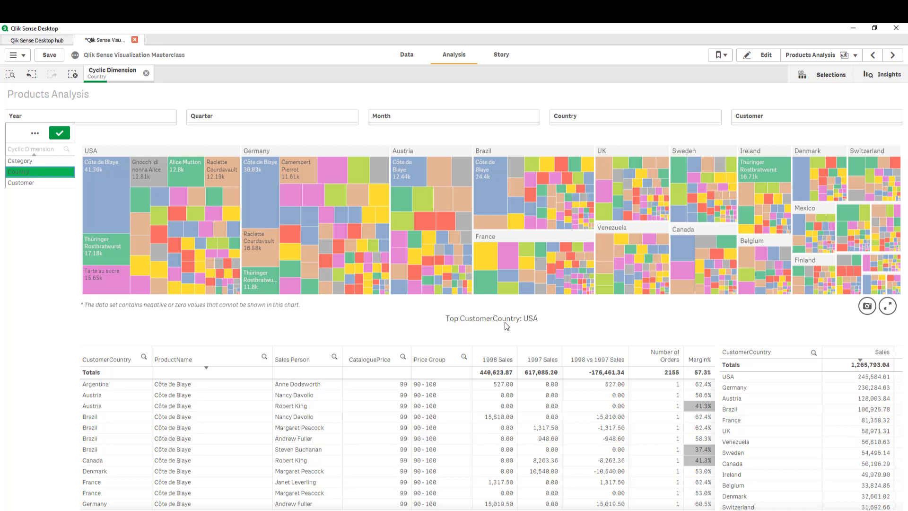
left_click(31, 183)
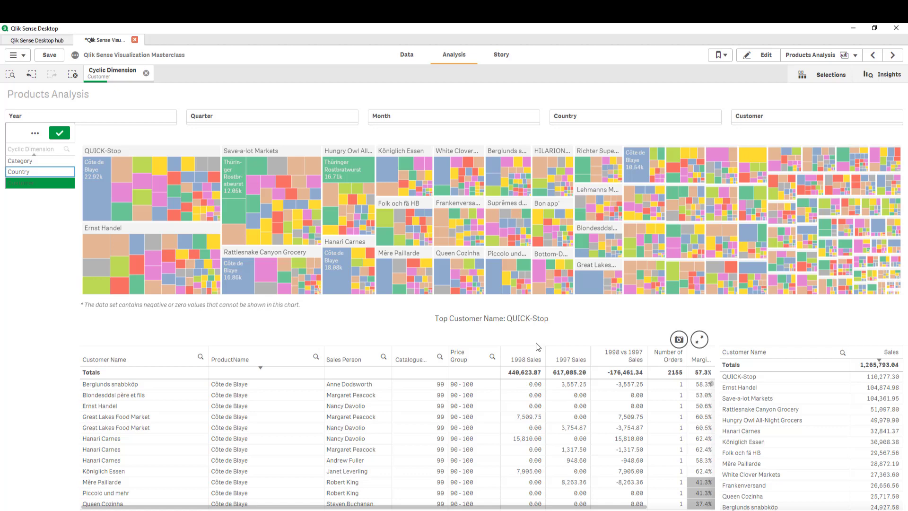
left_click(766, 57)
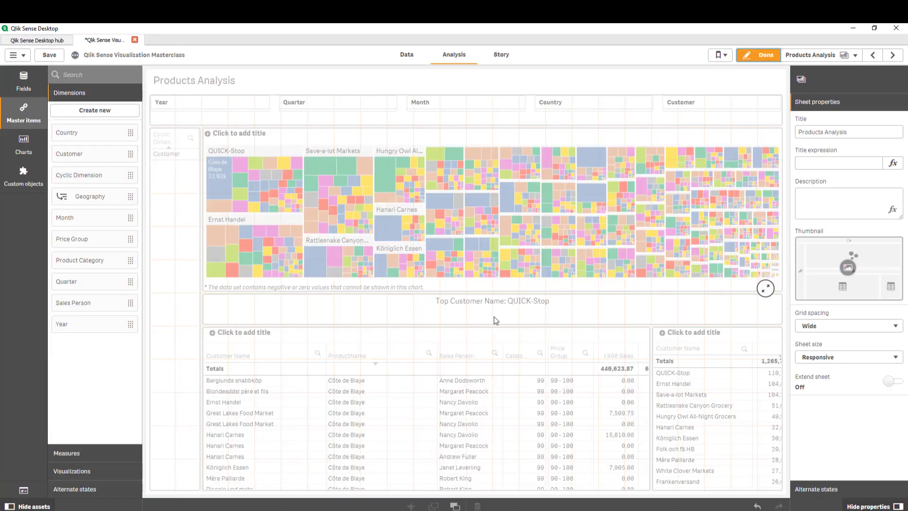
left_click(496, 322)
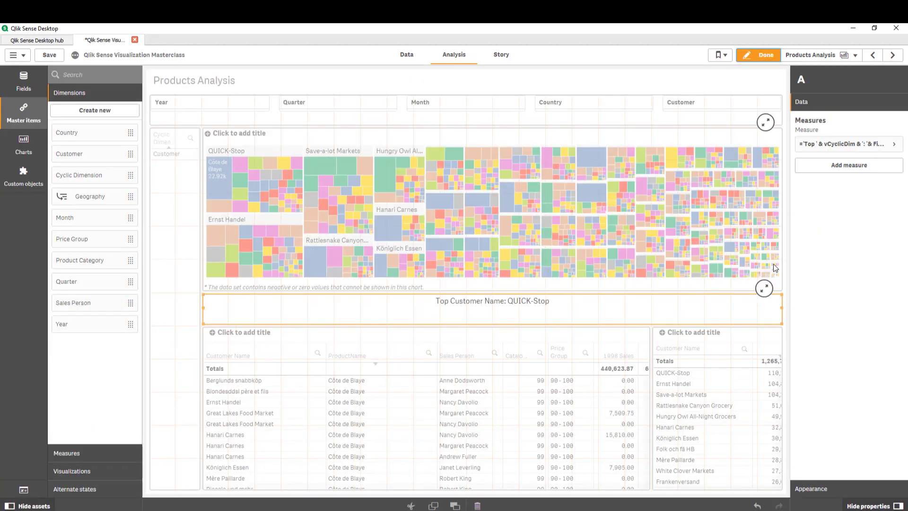
left_click(873, 145)
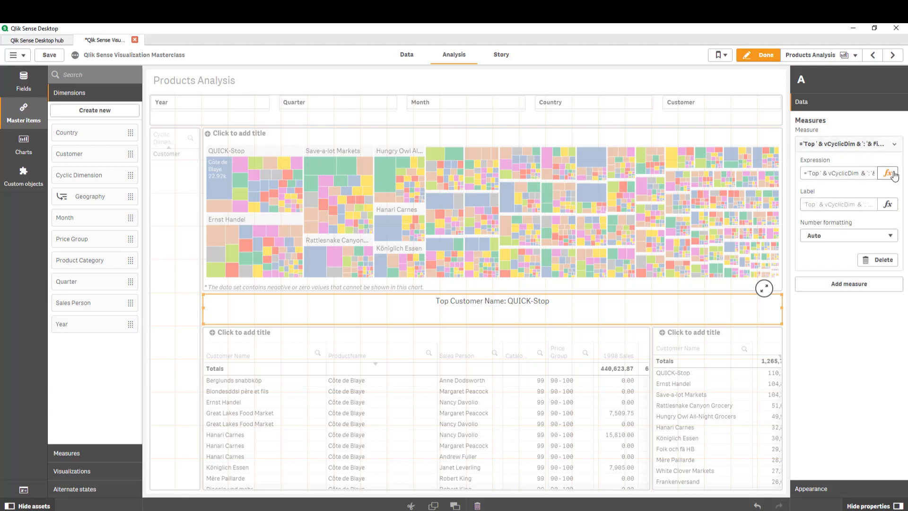
left_click(893, 174)
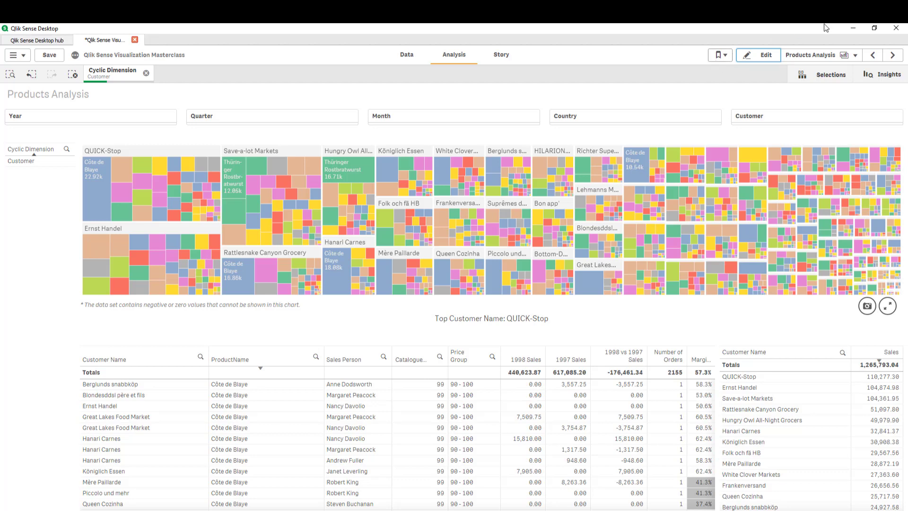
Step: Re-enter edit mode and review the Cyclic Dimension definition and app variables, closing both unchanged
left_click(760, 55)
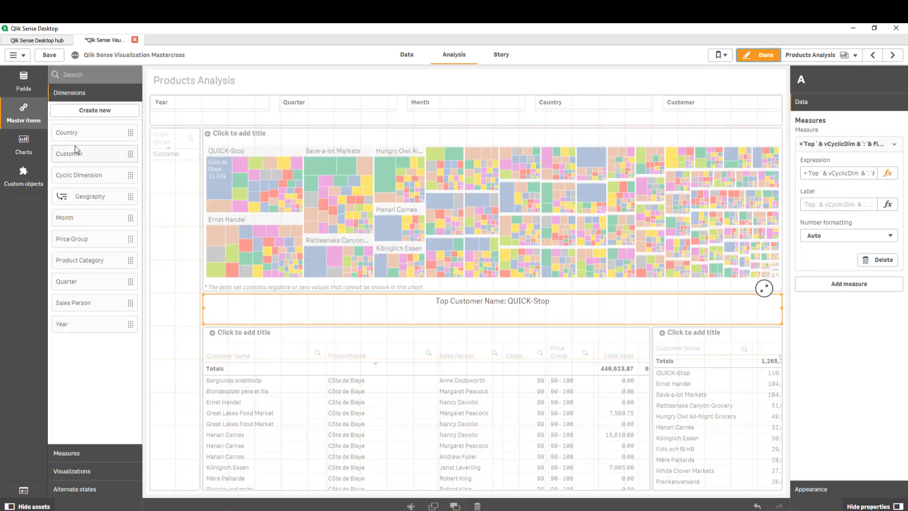
double_click(118, 172)
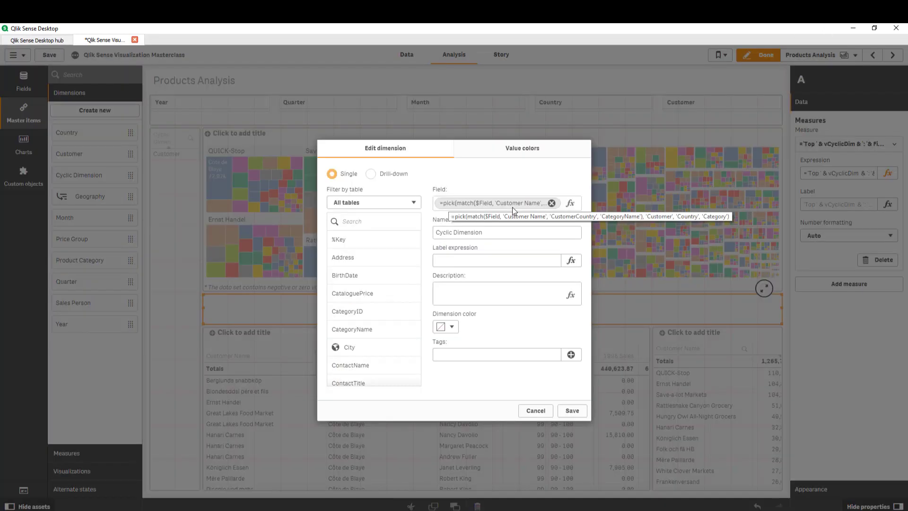
left_click(536, 410)
left_click(25, 490)
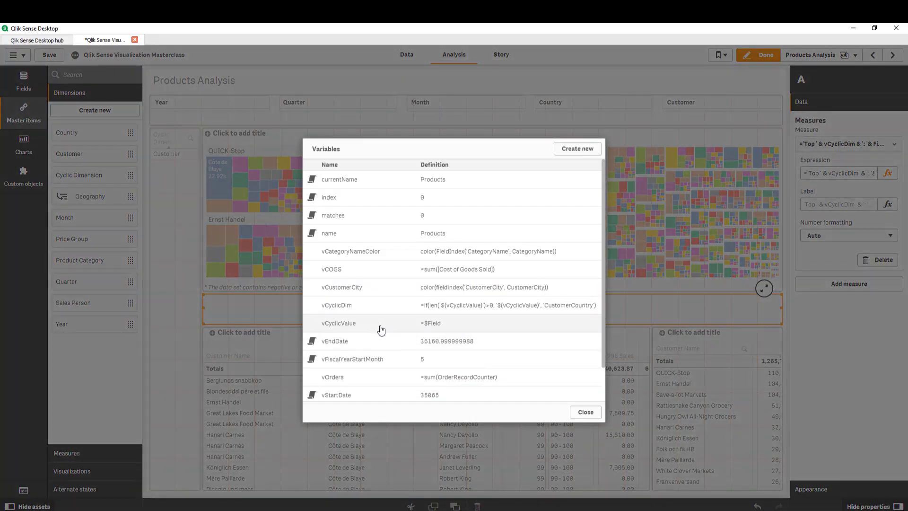
left_click(586, 412)
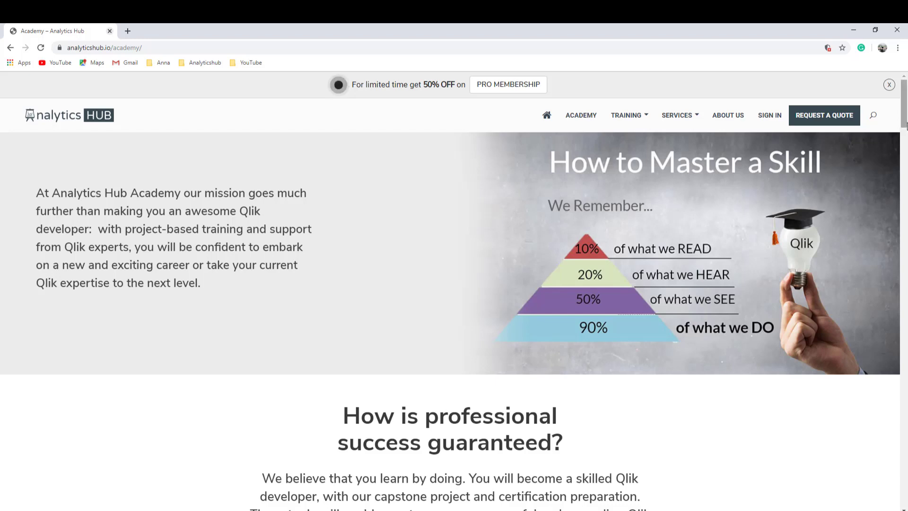
Step: Scroll the Analytics Hub Academy page down to Training Options and back up
left_click_drag(905, 124, 905, 182)
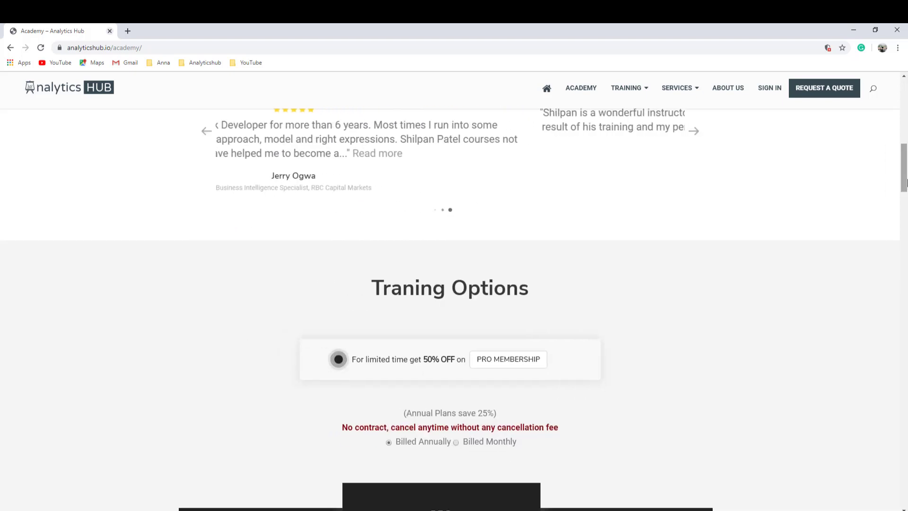
left_click_drag(906, 183, 904, 136)
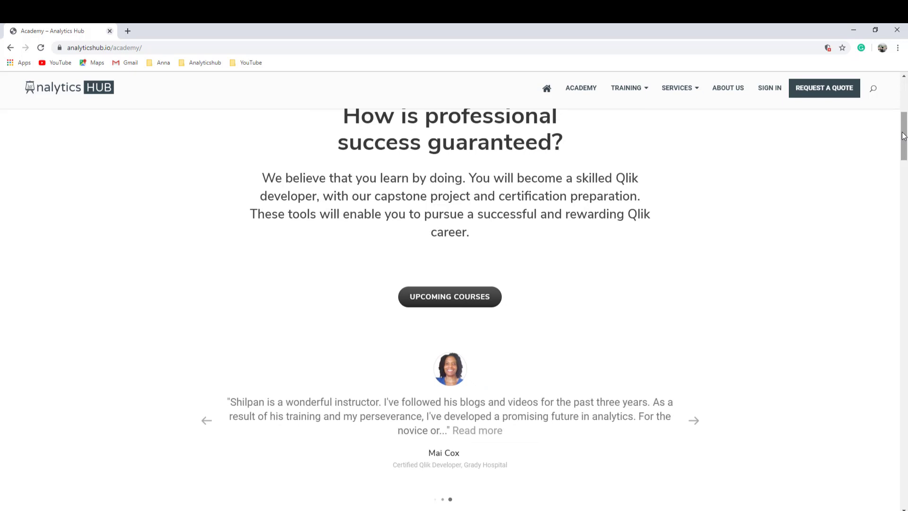